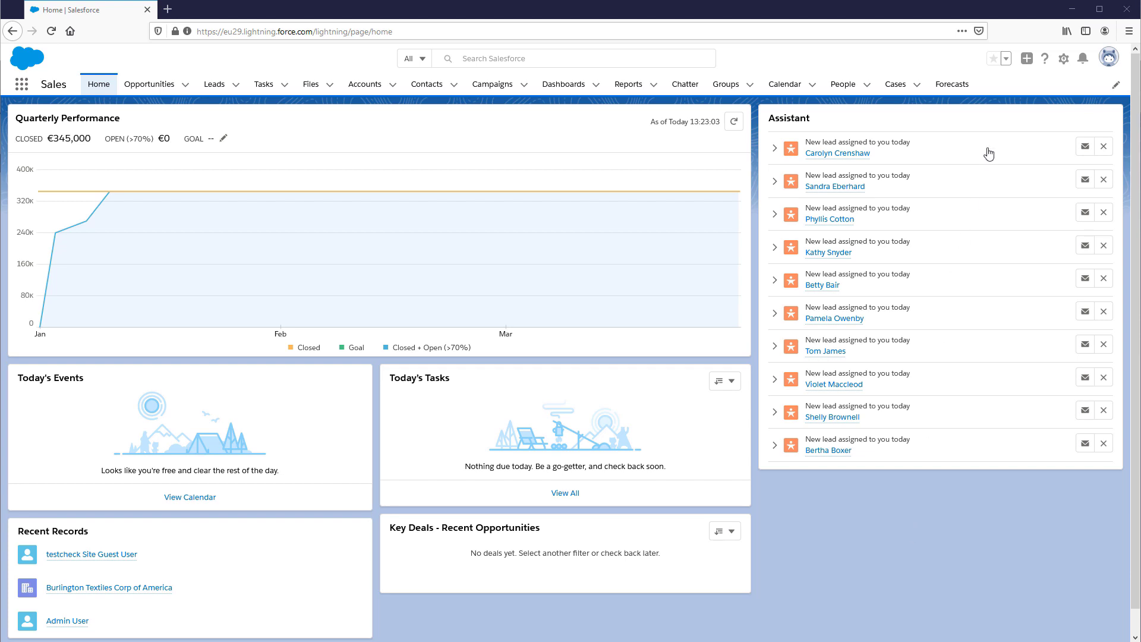
Launch the New Custom Field wizard from Object Manager > Account > Fields & Relationships
click(1064, 59)
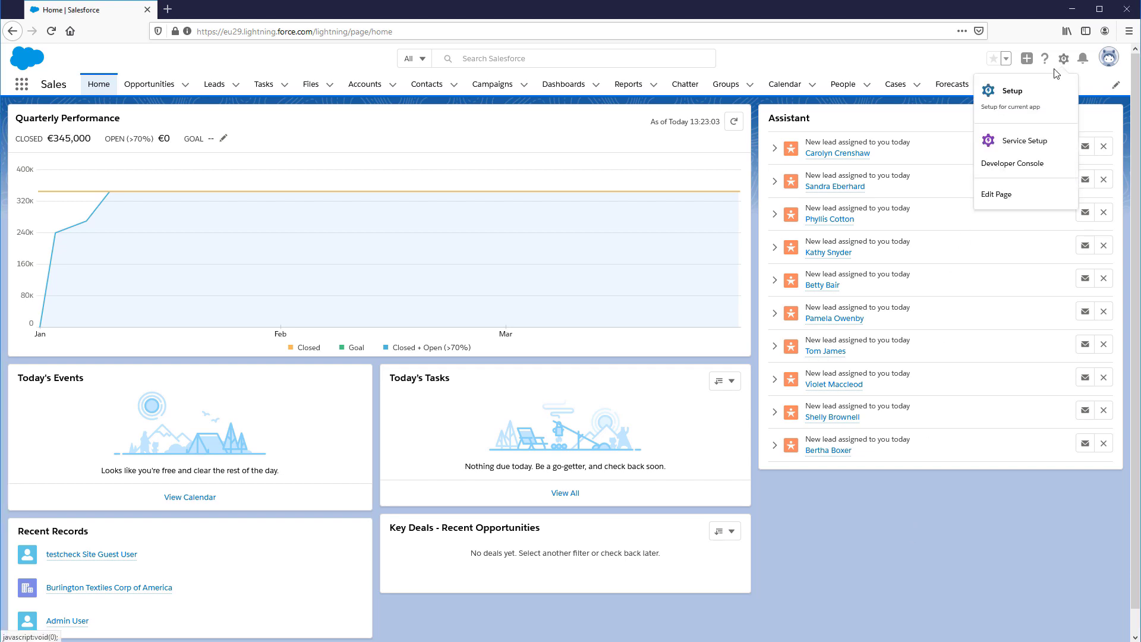
click(1011, 103)
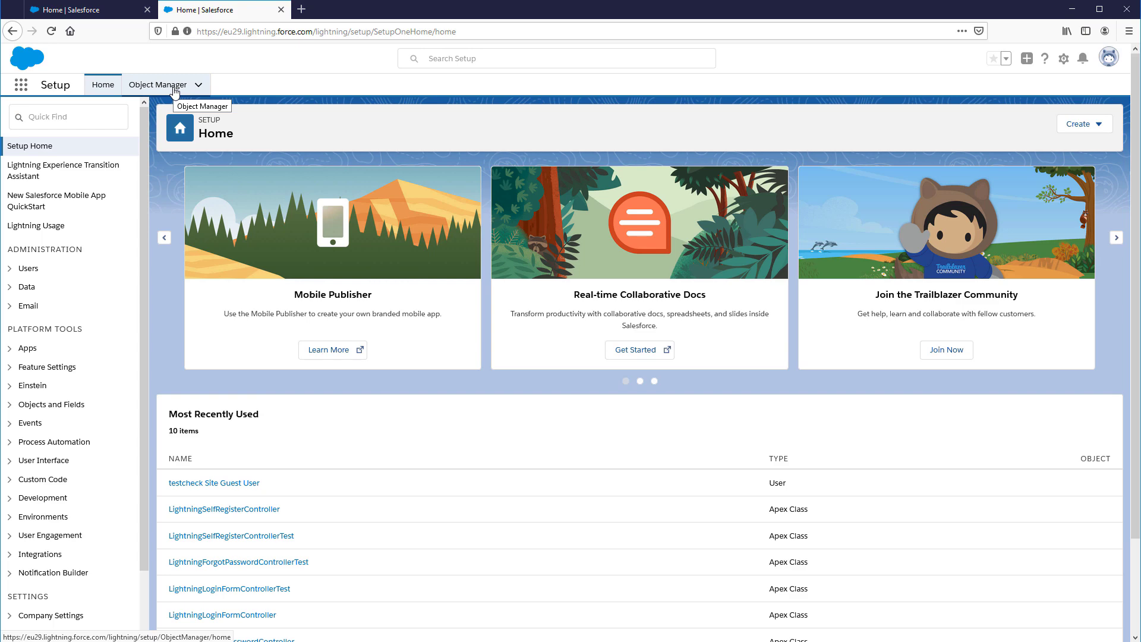
click(174, 92)
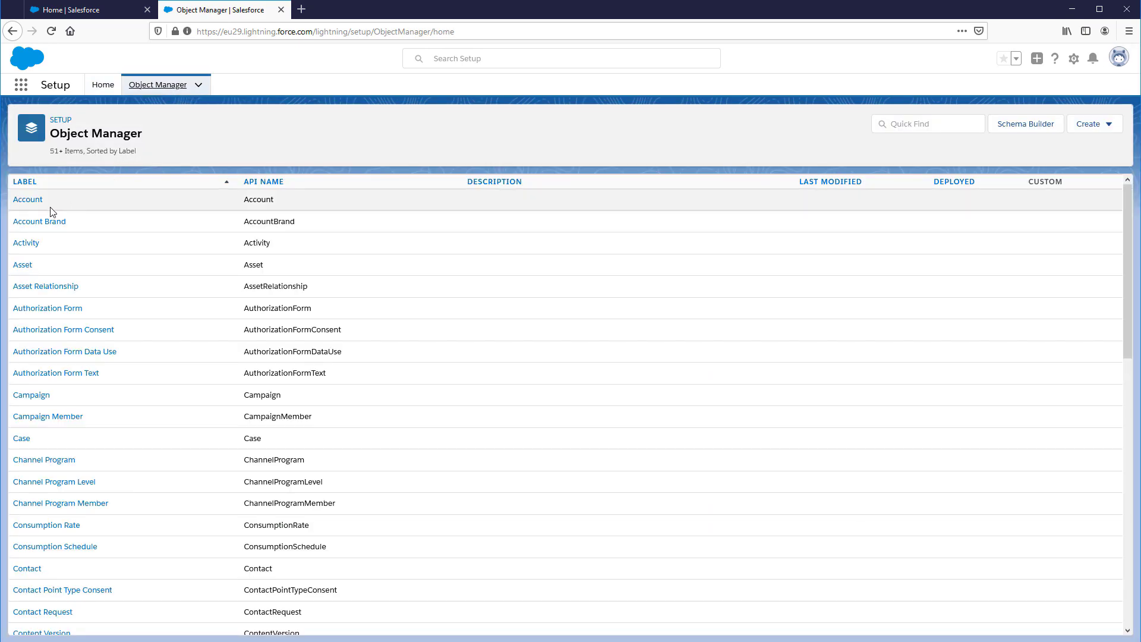
click(33, 206)
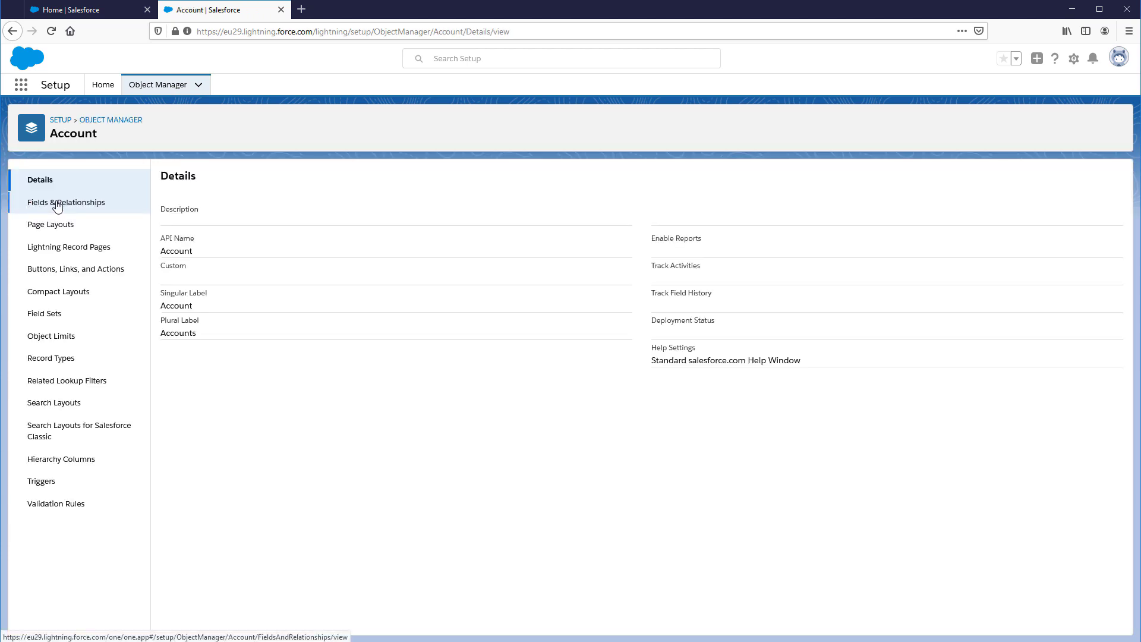
click(136, 208)
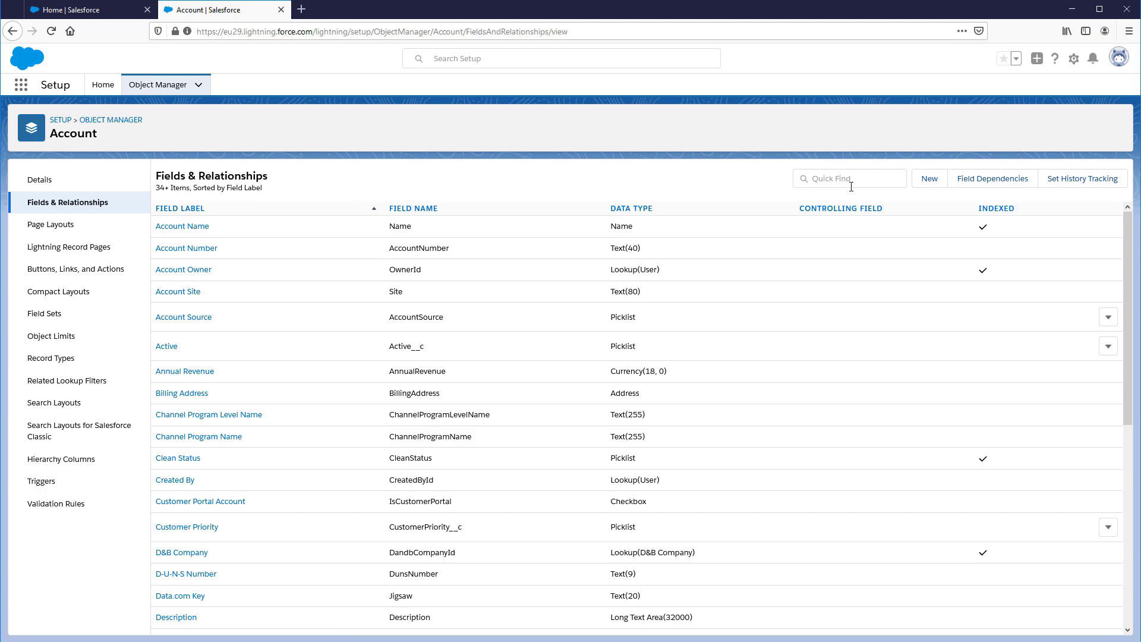
click(925, 187)
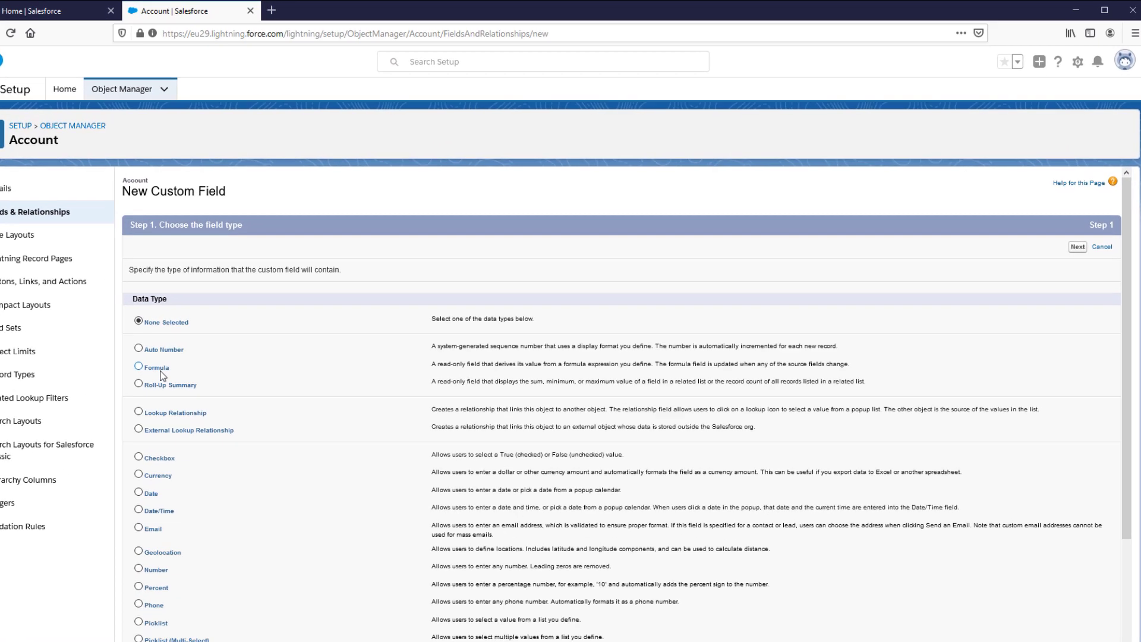
Make the field a Formula returning Currency, labelled 'MonthlyRevenue'
click(190, 352)
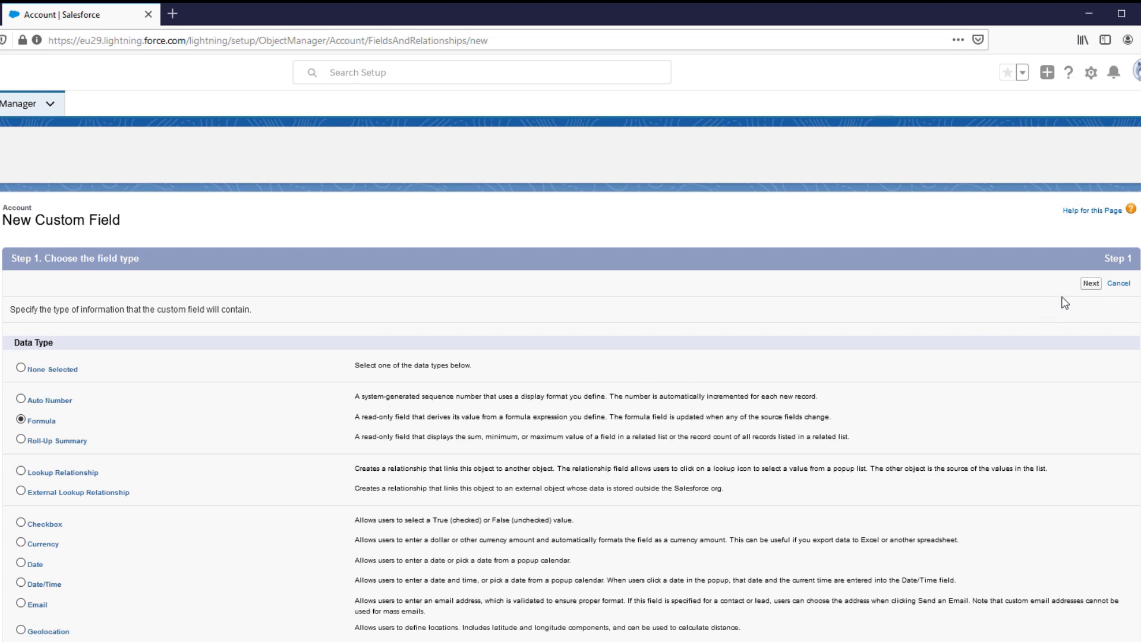
click(1091, 283)
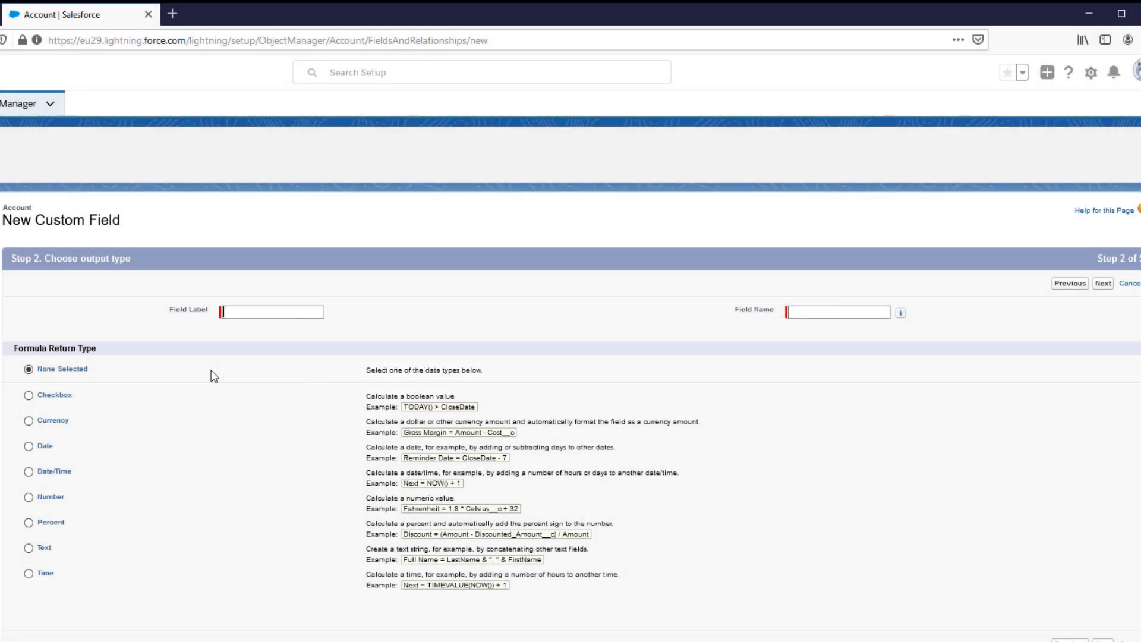
click(39, 426)
click(258, 314)
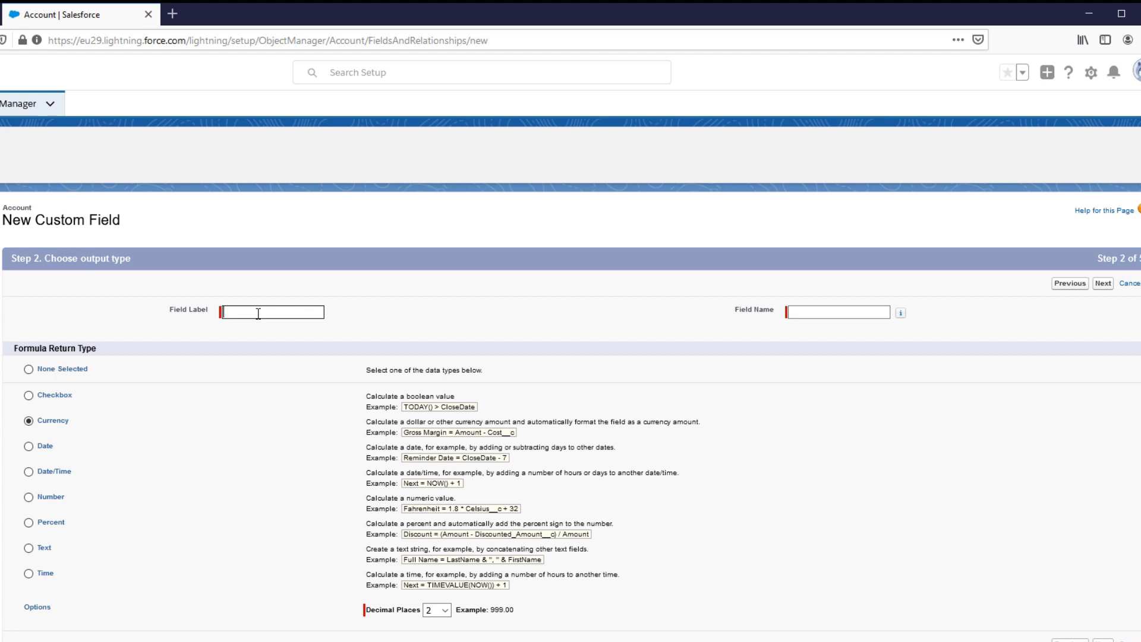
text(Monthly)
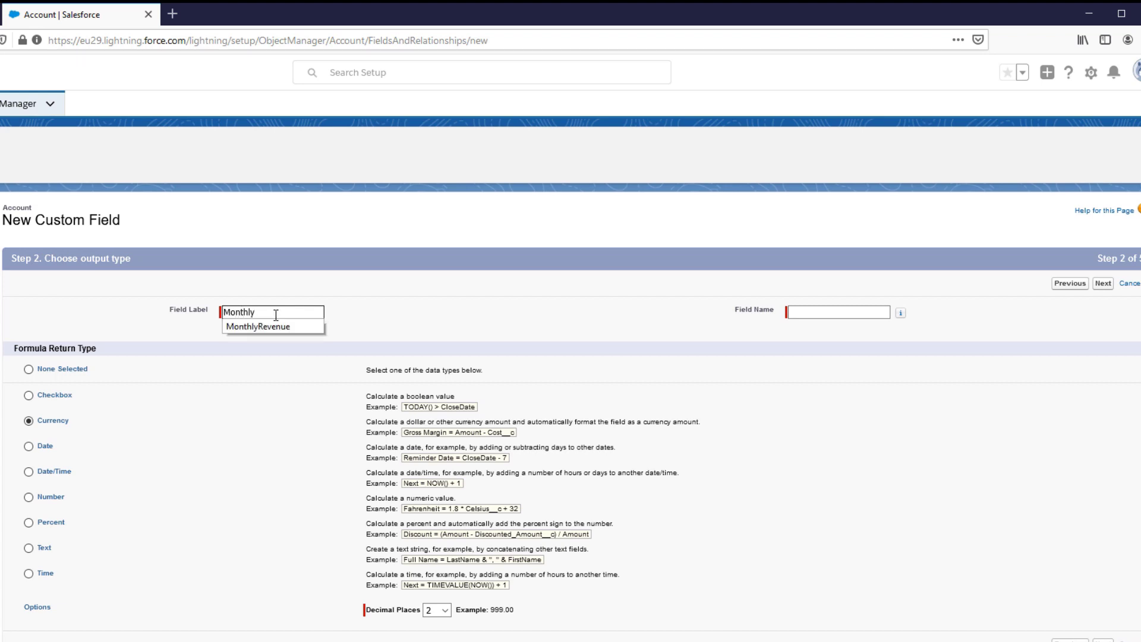
text(Revenue)
click(420, 302)
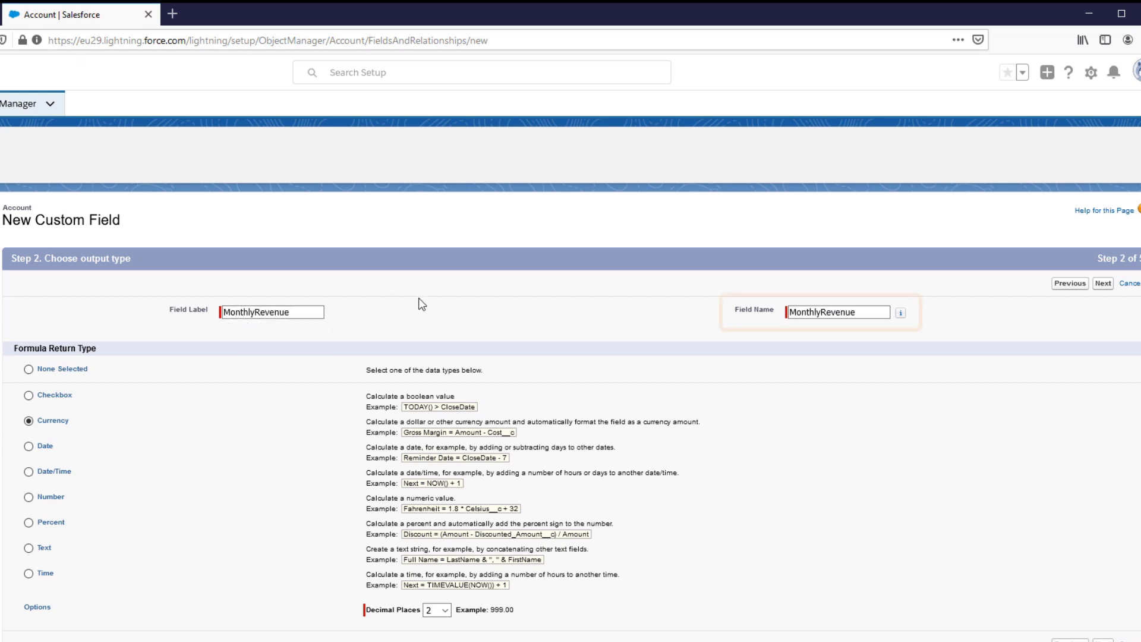
click(1103, 284)
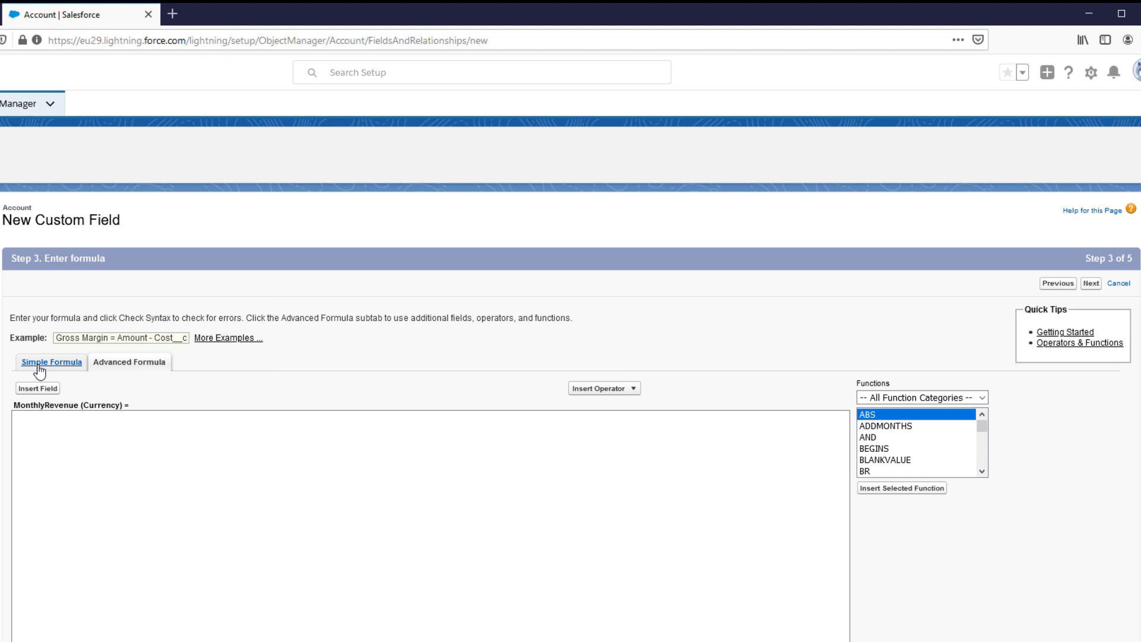
Insert the IF function template in the Advanced Formula editor and select its logical_test placeholder
click(117, 363)
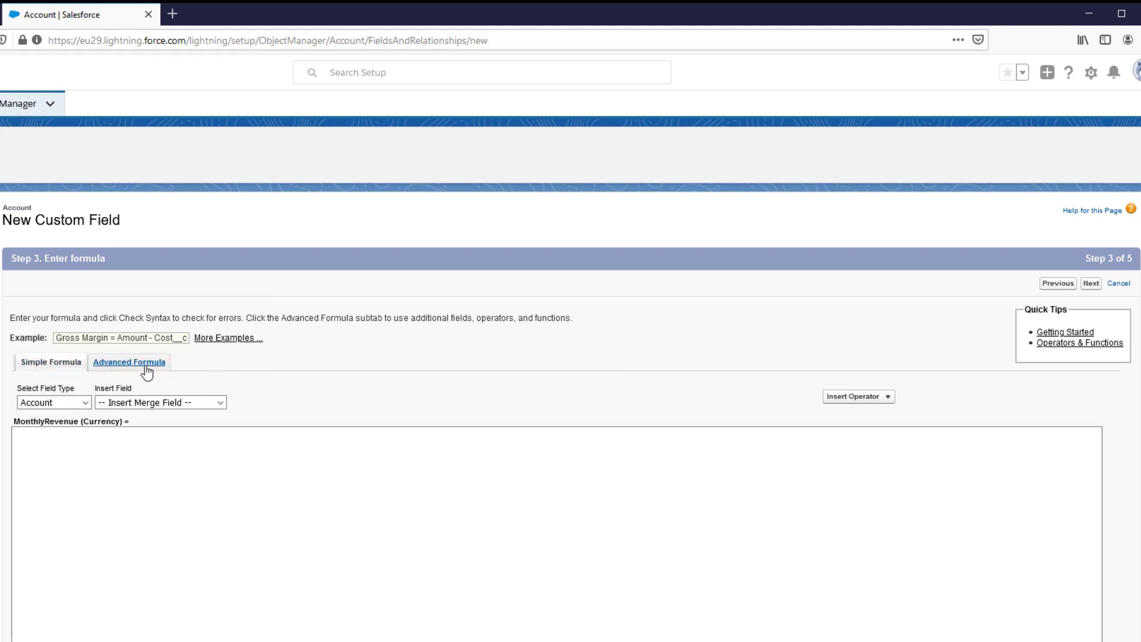
scroll(904, 435, down, 8)
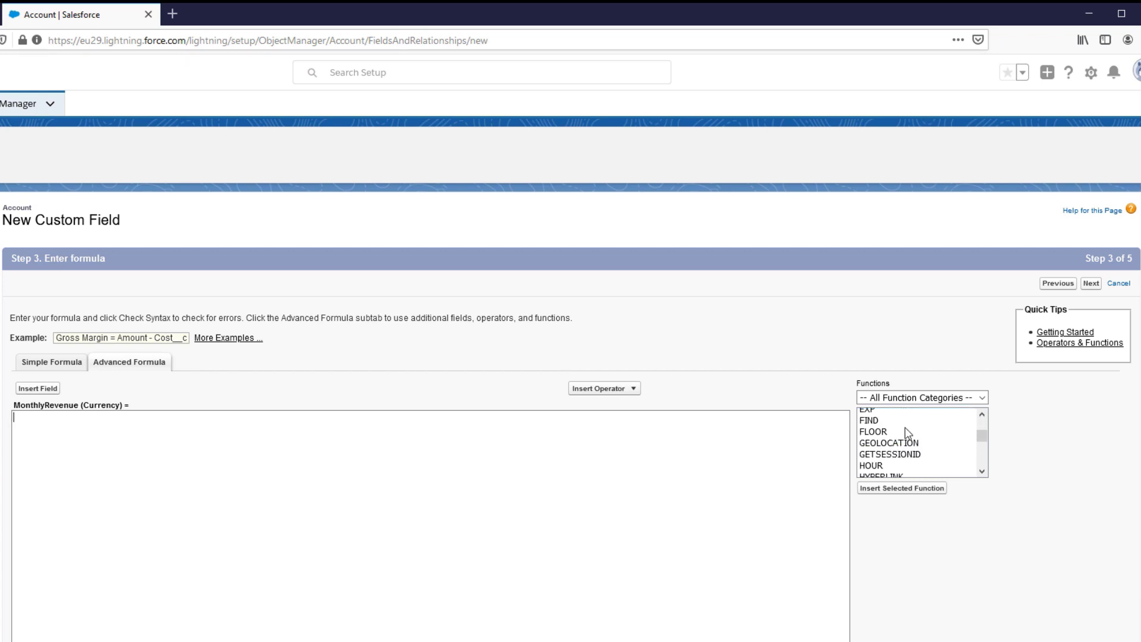
scroll(906, 441, down, 1)
click(898, 426)
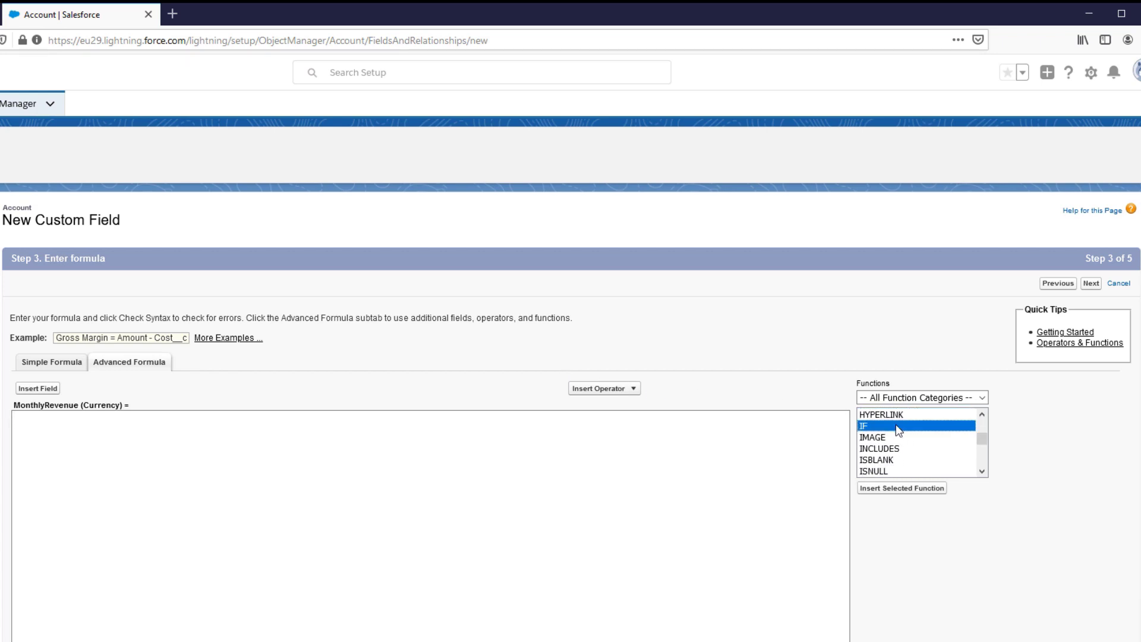
click(897, 427)
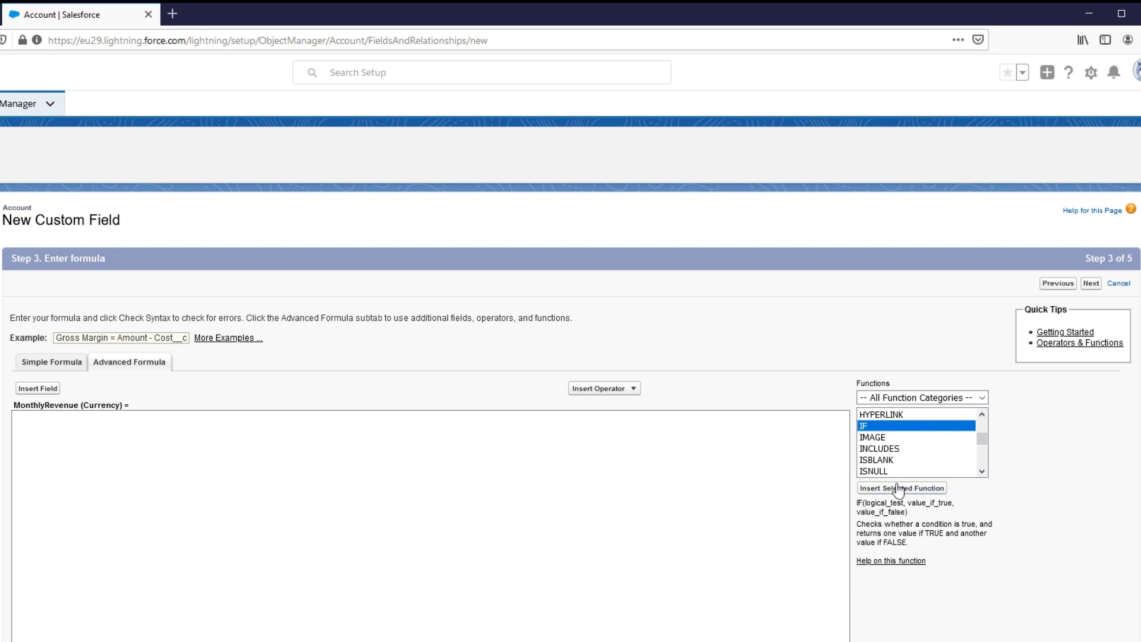
click(898, 488)
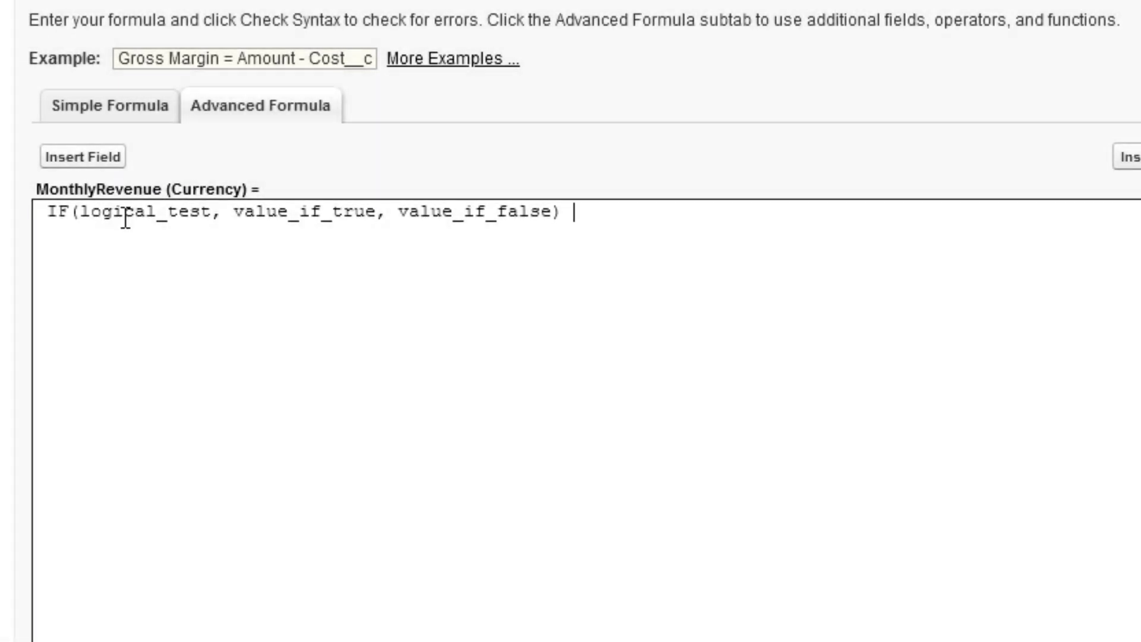
double_click(125, 216)
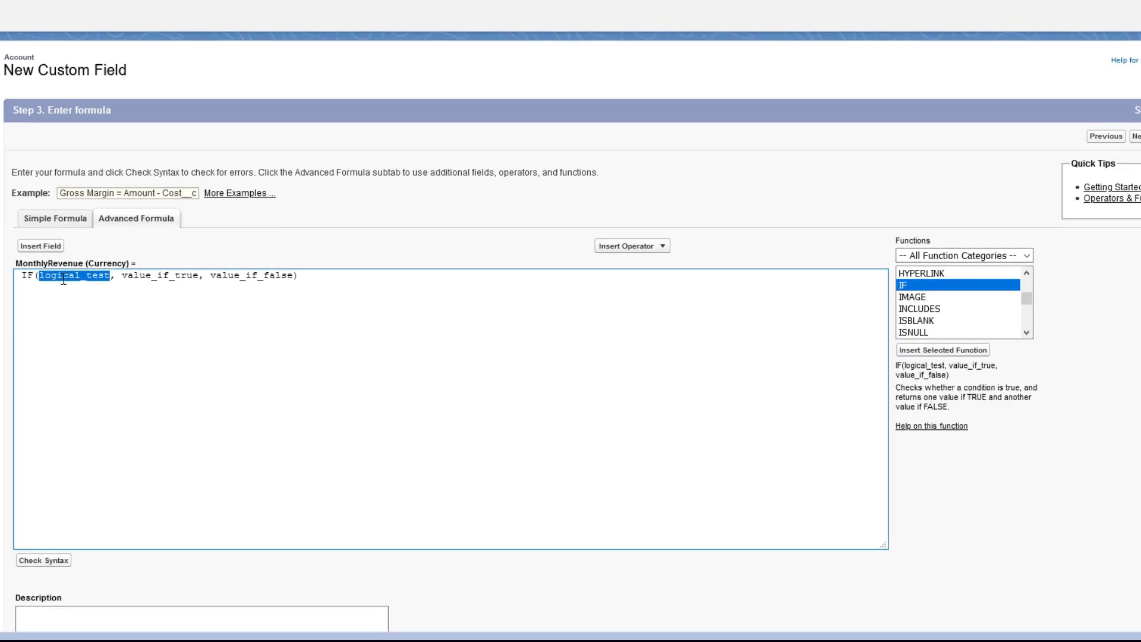
Set the IF condition to AnnualRevenue<=100000 using the Annual Revenue field
click(47, 248)
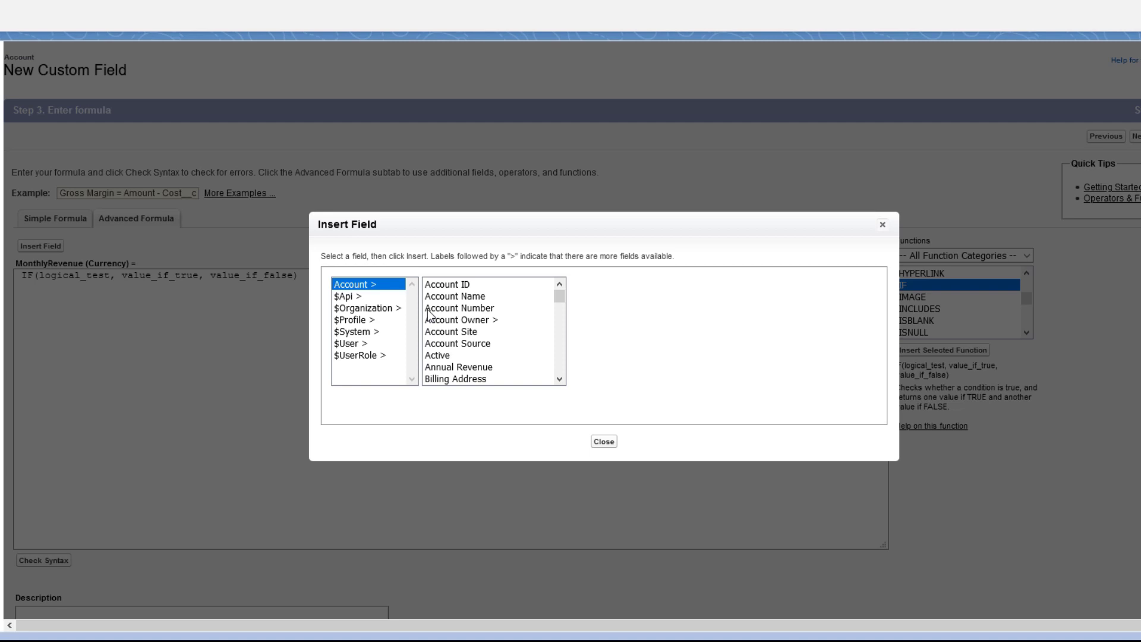
click(463, 367)
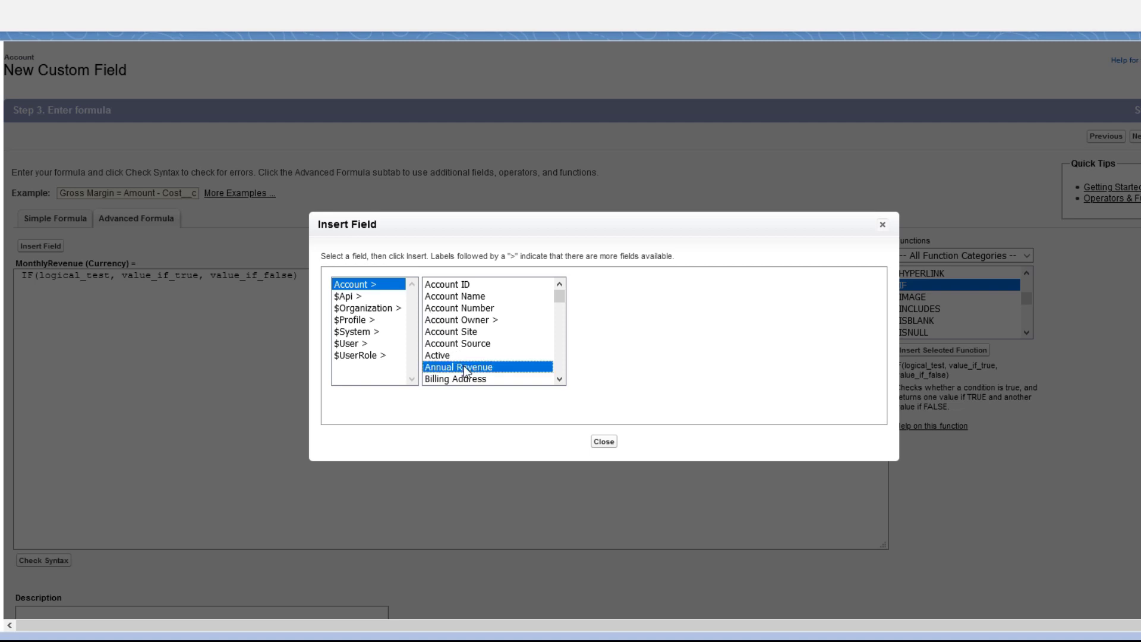
click(625, 360)
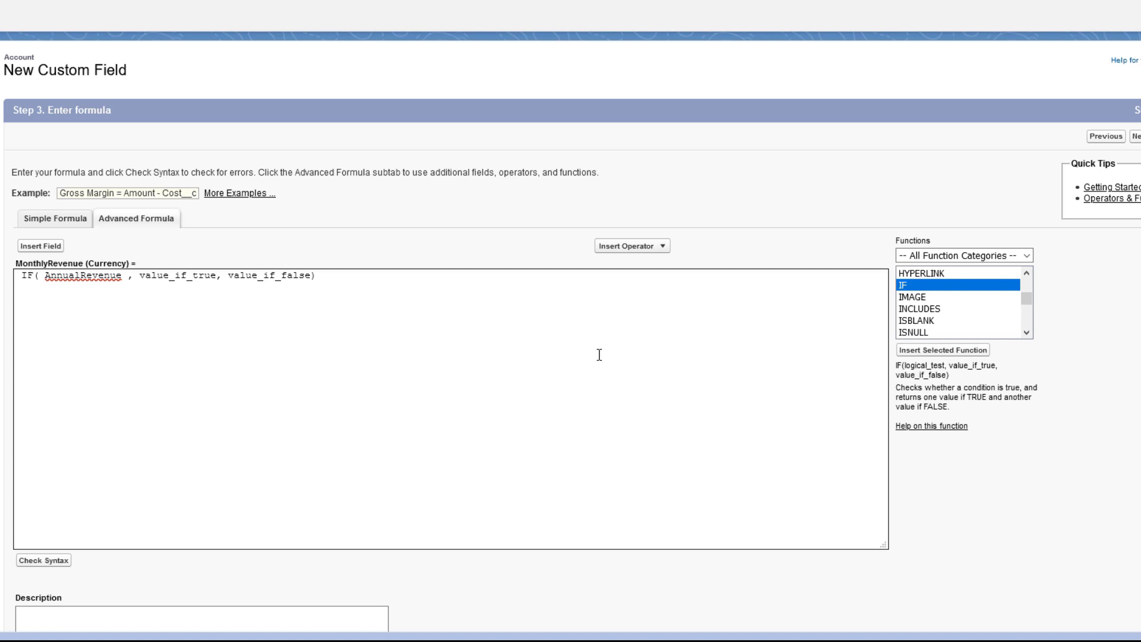
text(<=100000)
Fill the branches with AnnualRevenue*0.15/12 if true and AnnualRevenue*0.05/12 if false
double_click(225, 275)
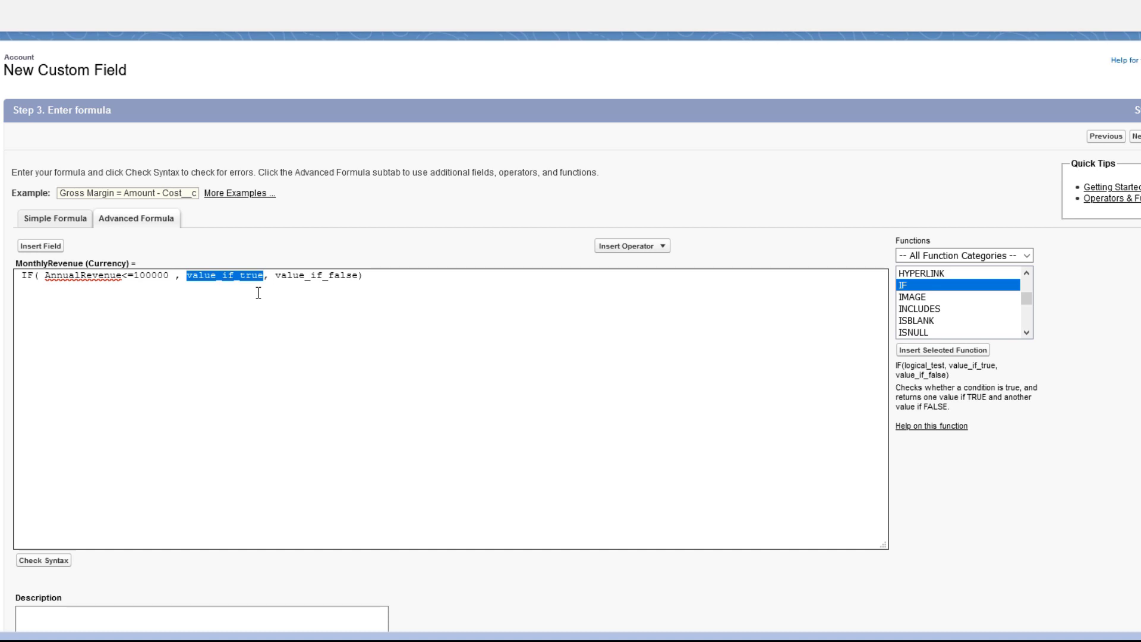
text(AnnualRevenue)
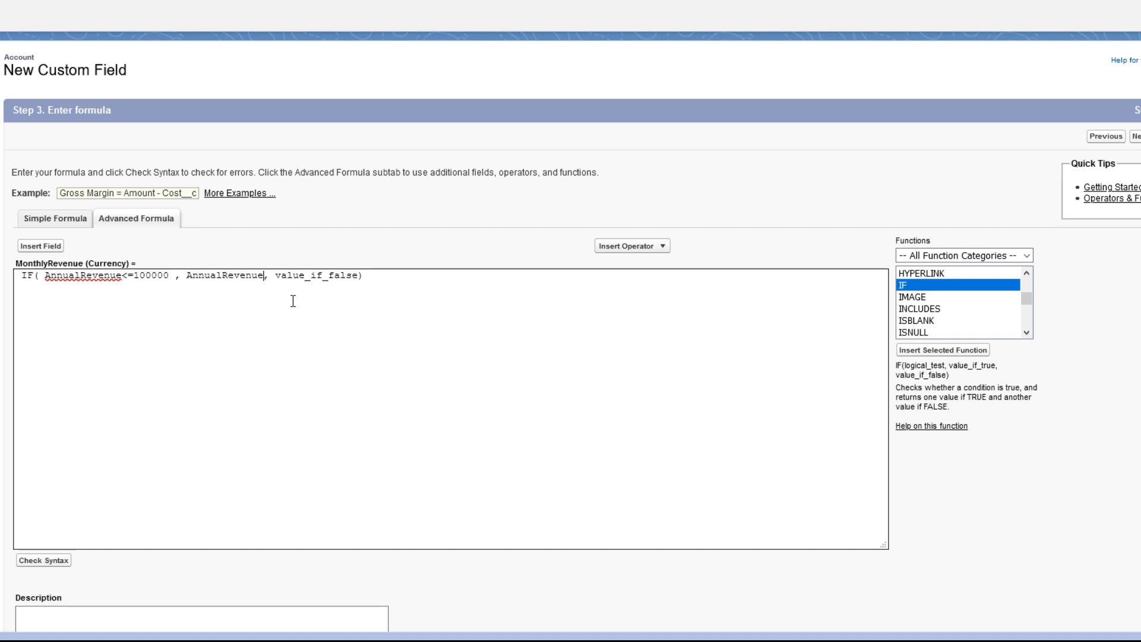
text(*)
text(0.15/1)
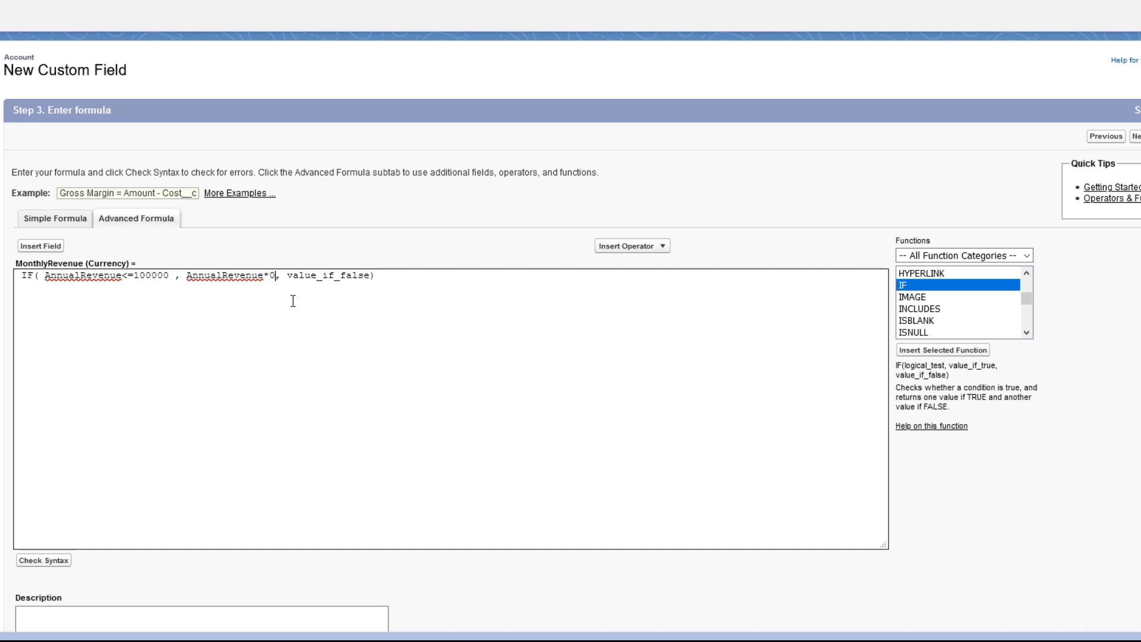
text(2)
double_click(368, 274)
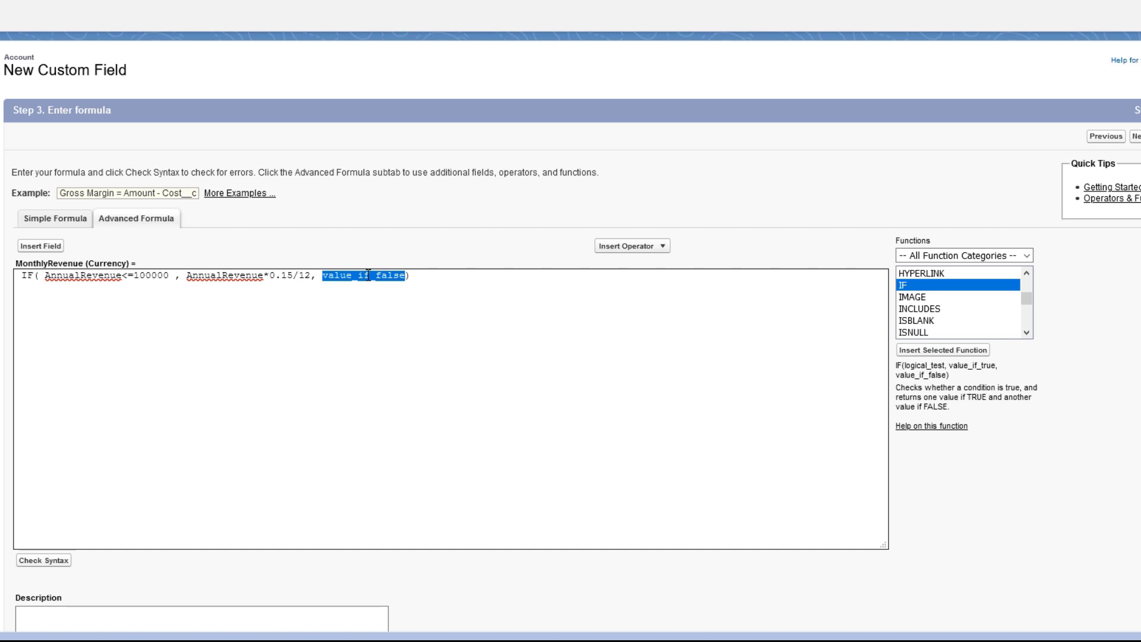
text(AnnualRevenue*0)
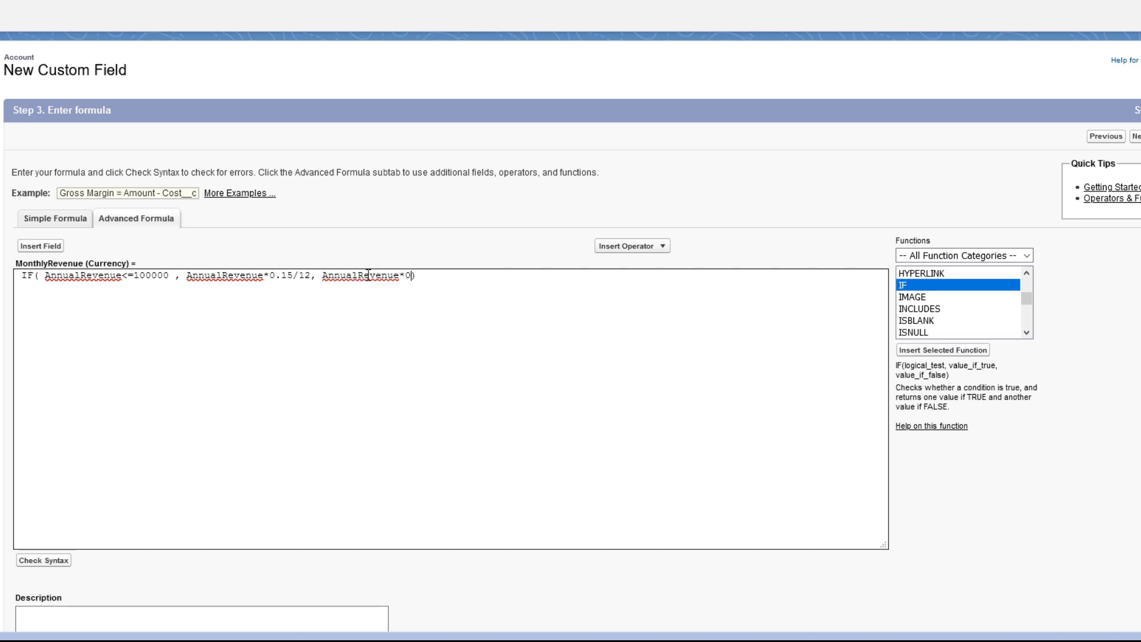
text(.05/12)
Check the formula syntax, save MonthlyRevenue to all Account layouts, and open its detail page
click(43, 561)
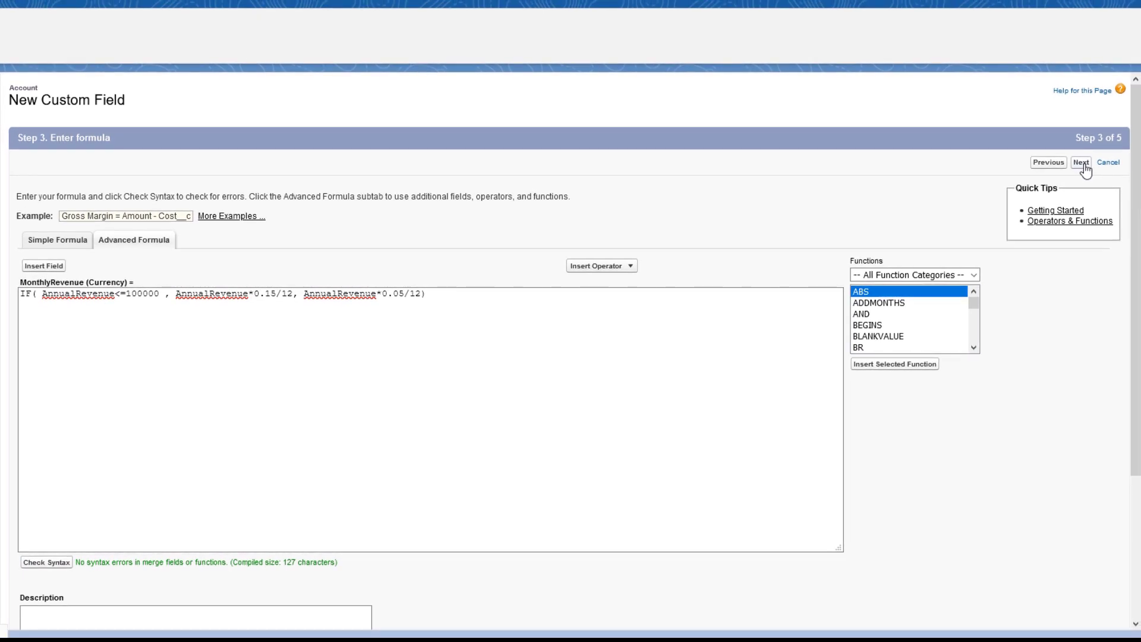
click(1081, 163)
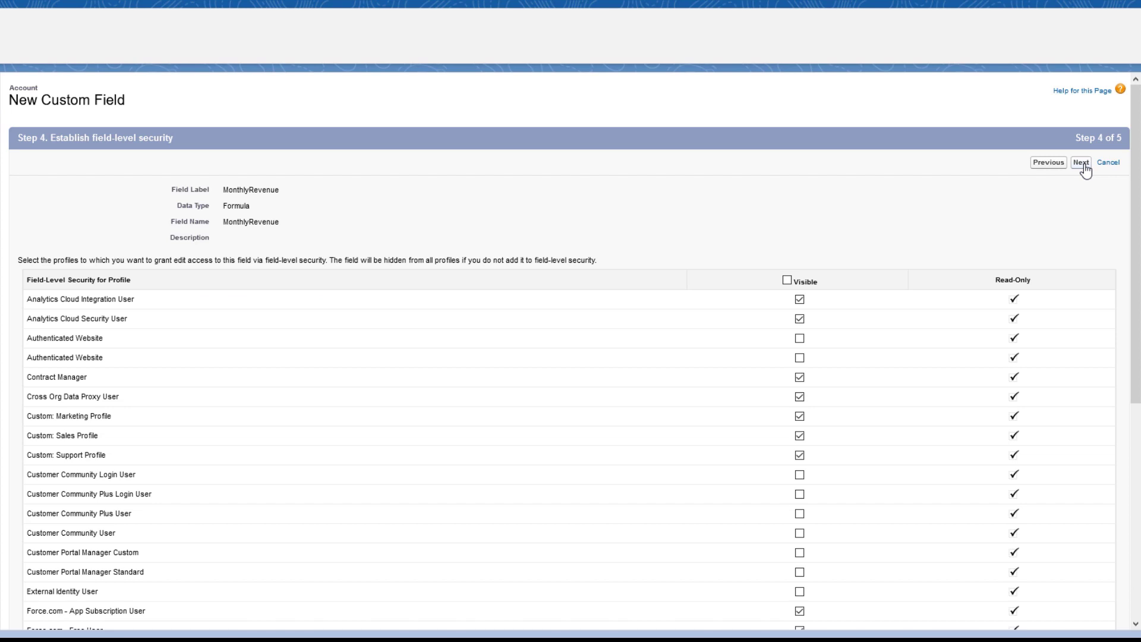
click(1082, 166)
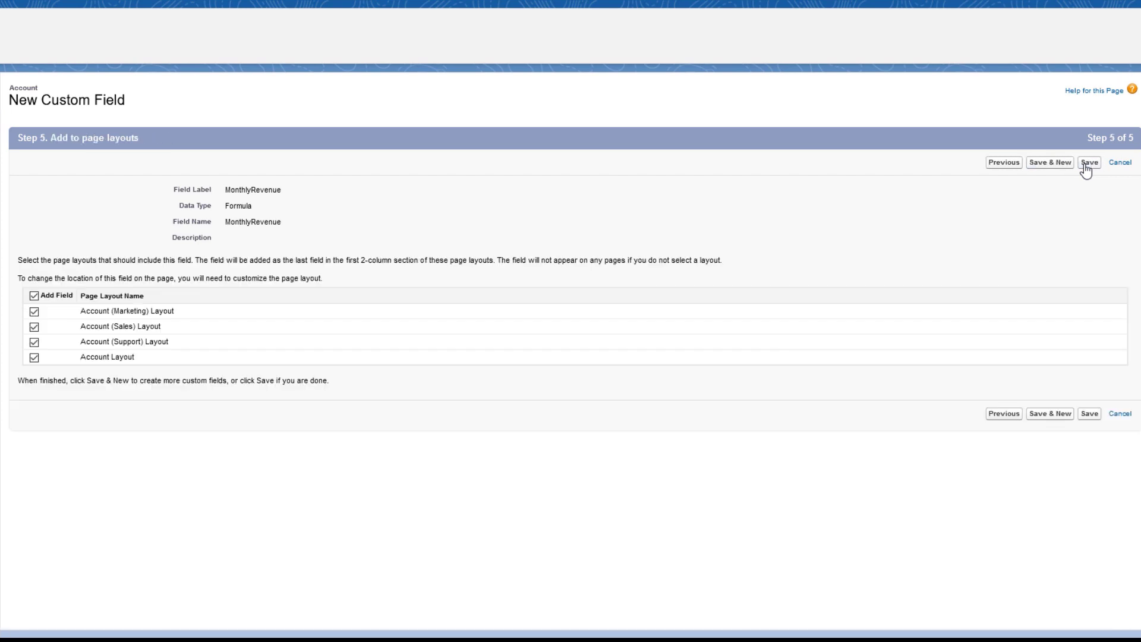
click(1085, 168)
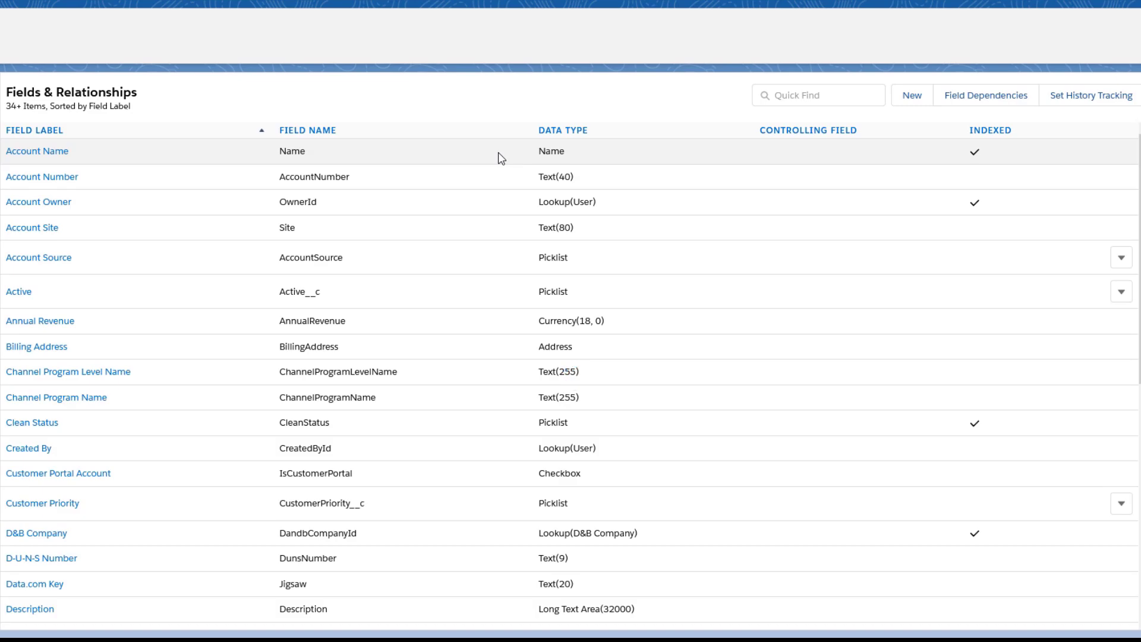
scroll(501, 157, down, 7)
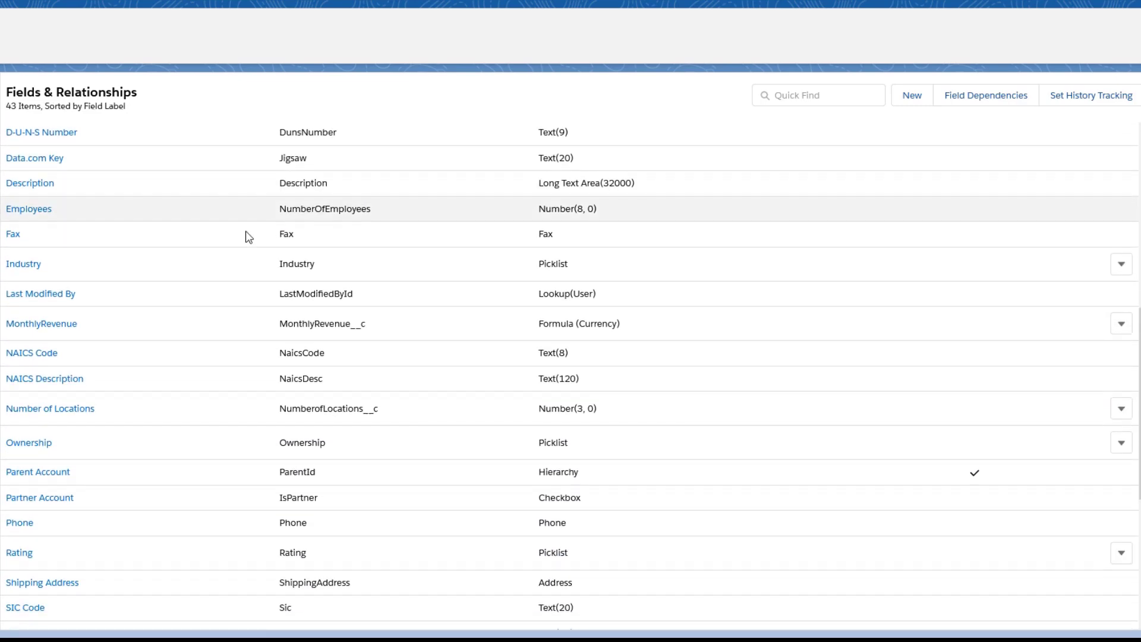
click(70, 327)
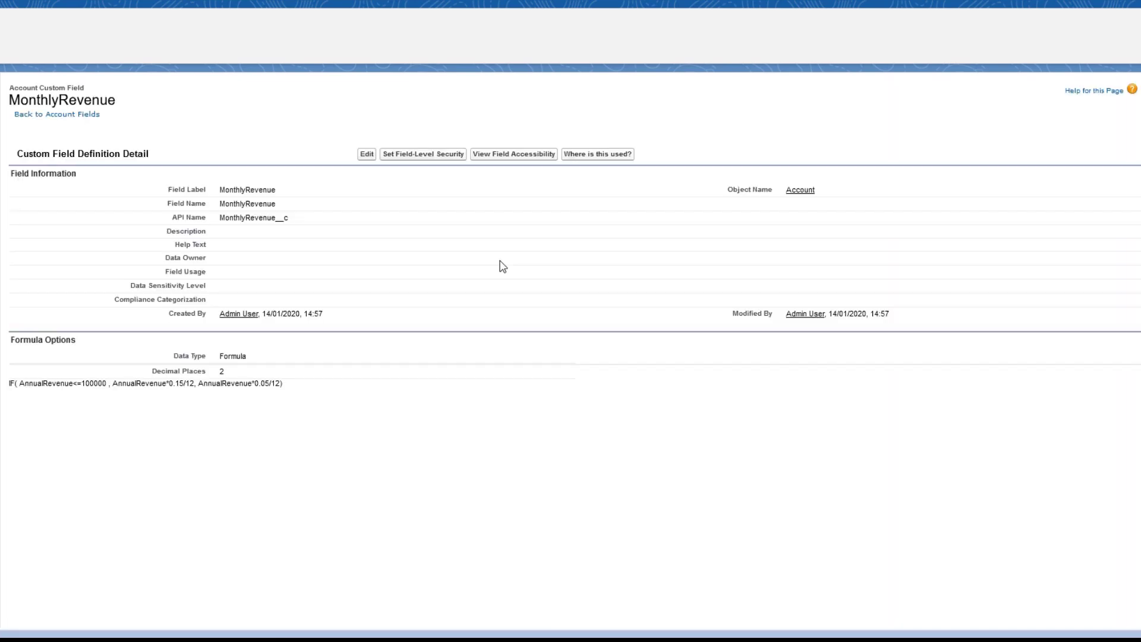